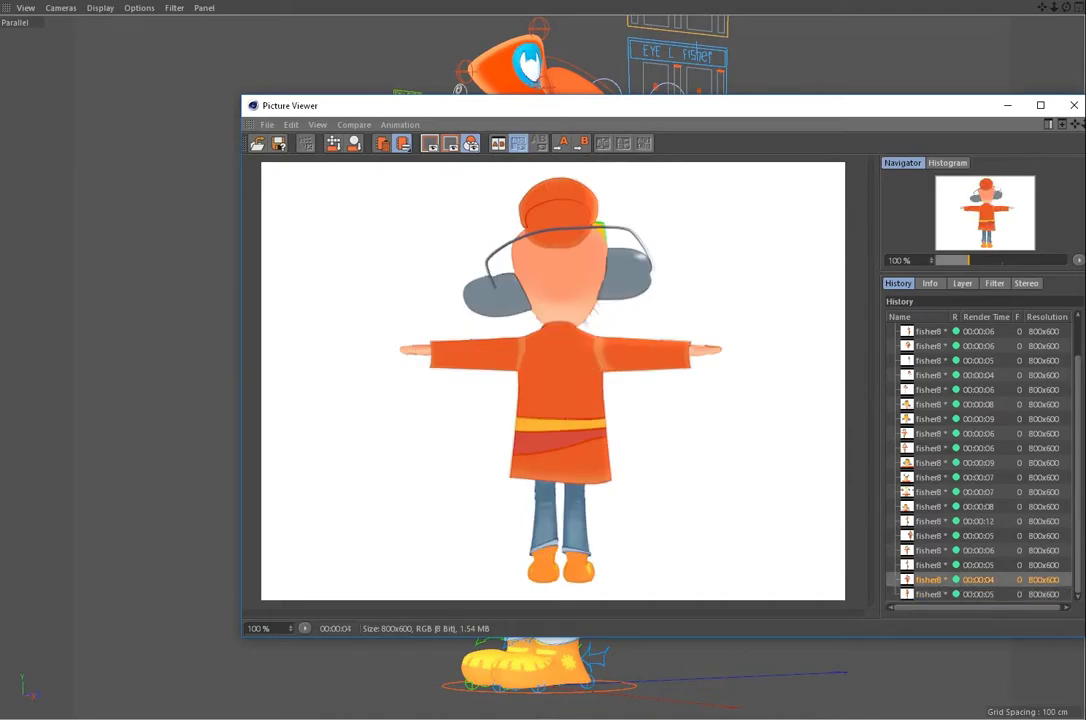
- Display the 00:00:05 front-view render from the Picture Viewer history
left_click(928, 565)
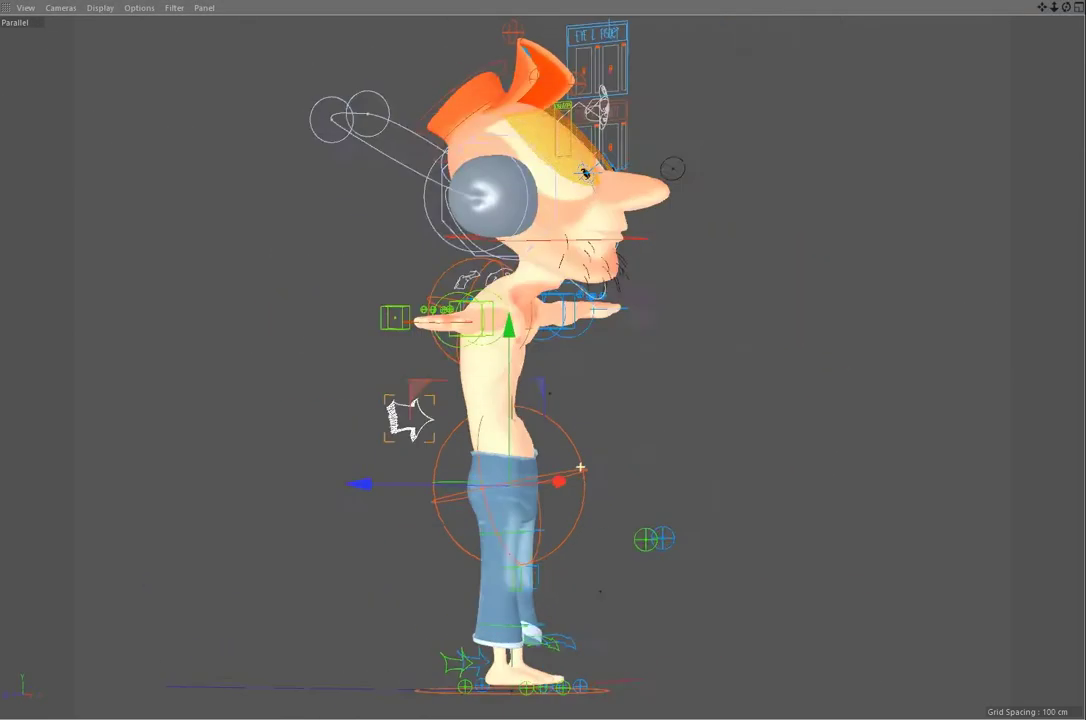
- Render the character's front view to the Picture Viewer with Shift+R
key("shift+r")
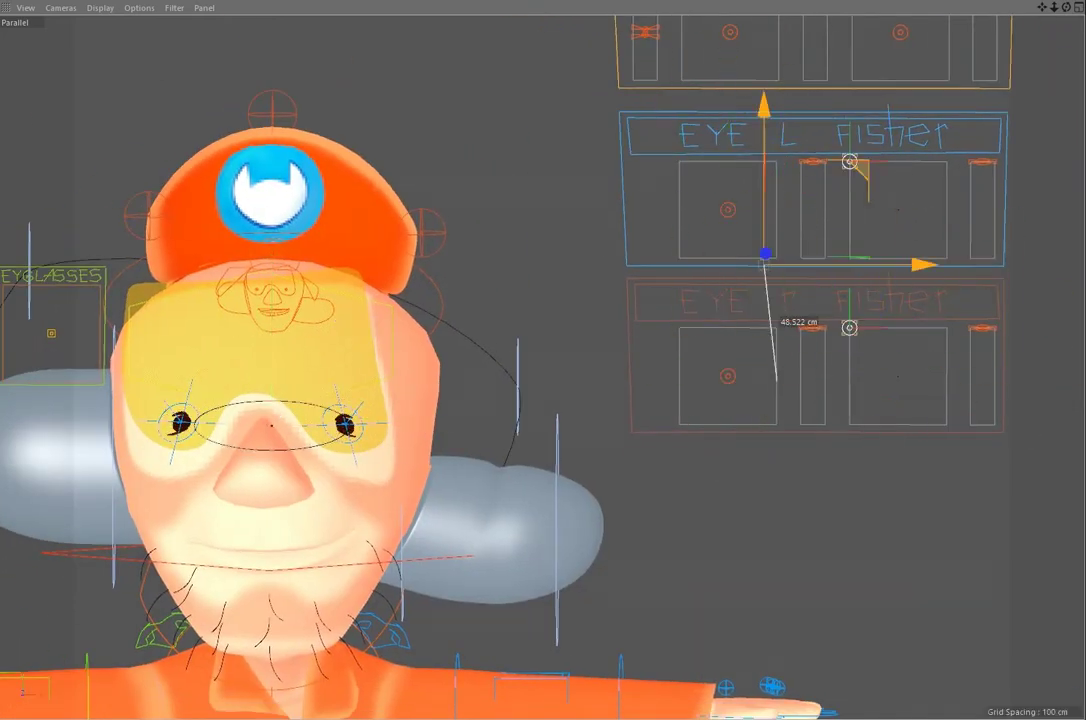
- Raise the EYE L Fisher slider to squint, then drag the LIPSING Fisher control into a grin
left_click_drag(905, 290, 905, 238)
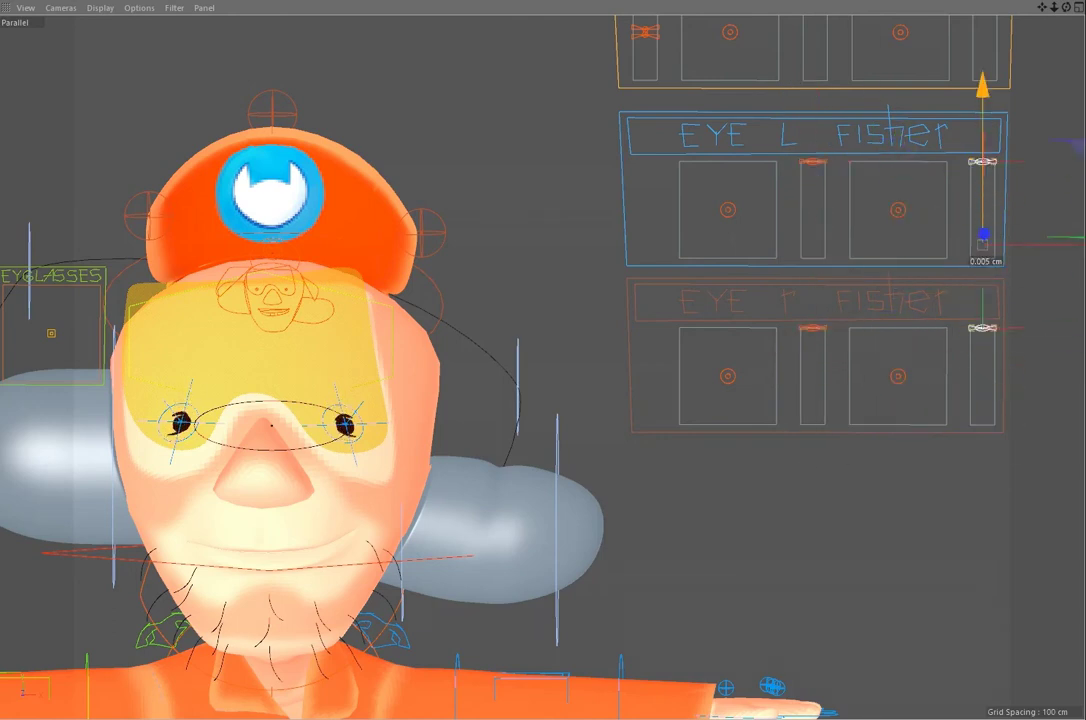
scroll(776, 653, "down", 2)
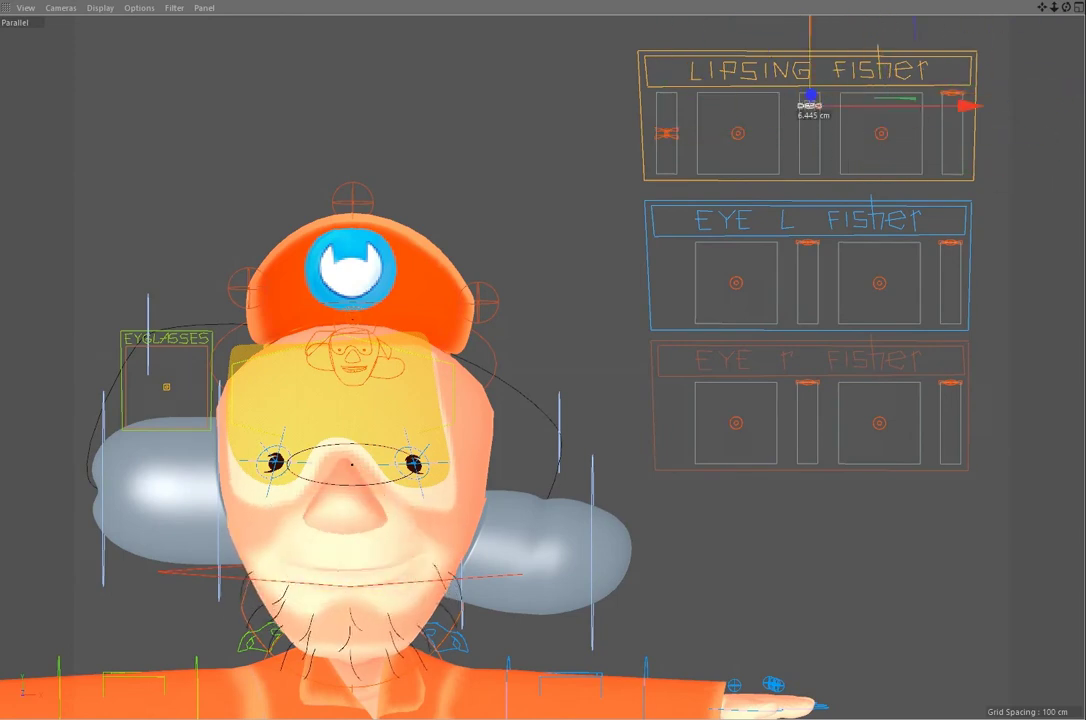
left_click_drag(810, 98, 953, 114)
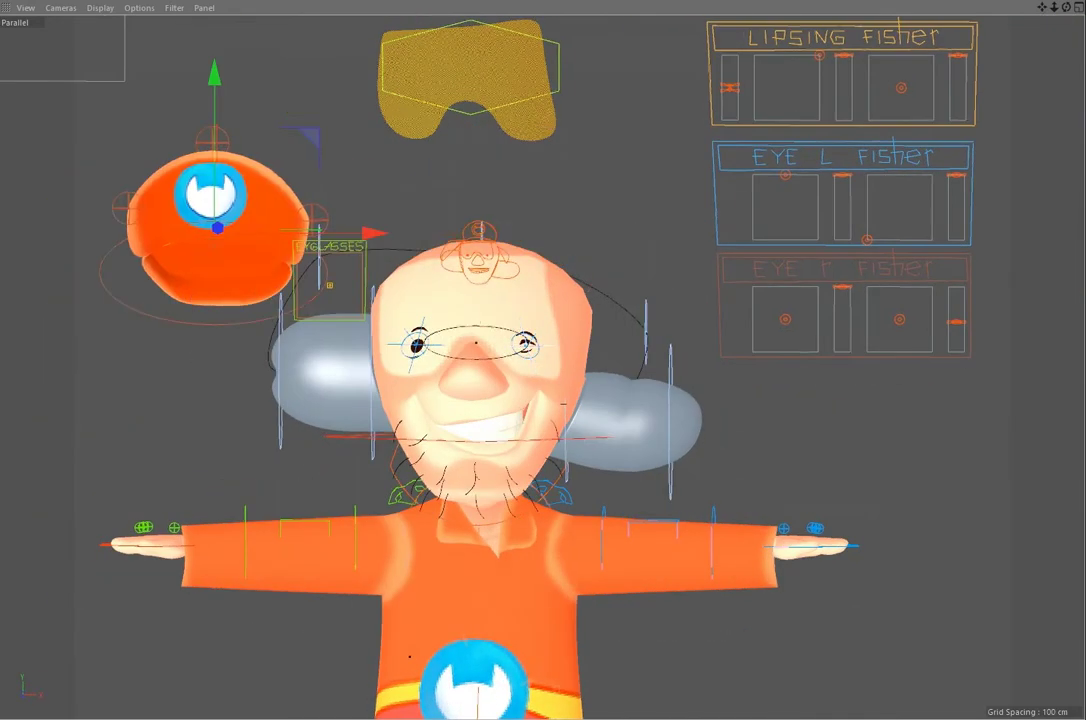
- Render the grinning pose, then render the angry clenched-teeth expression
key("shift+r")
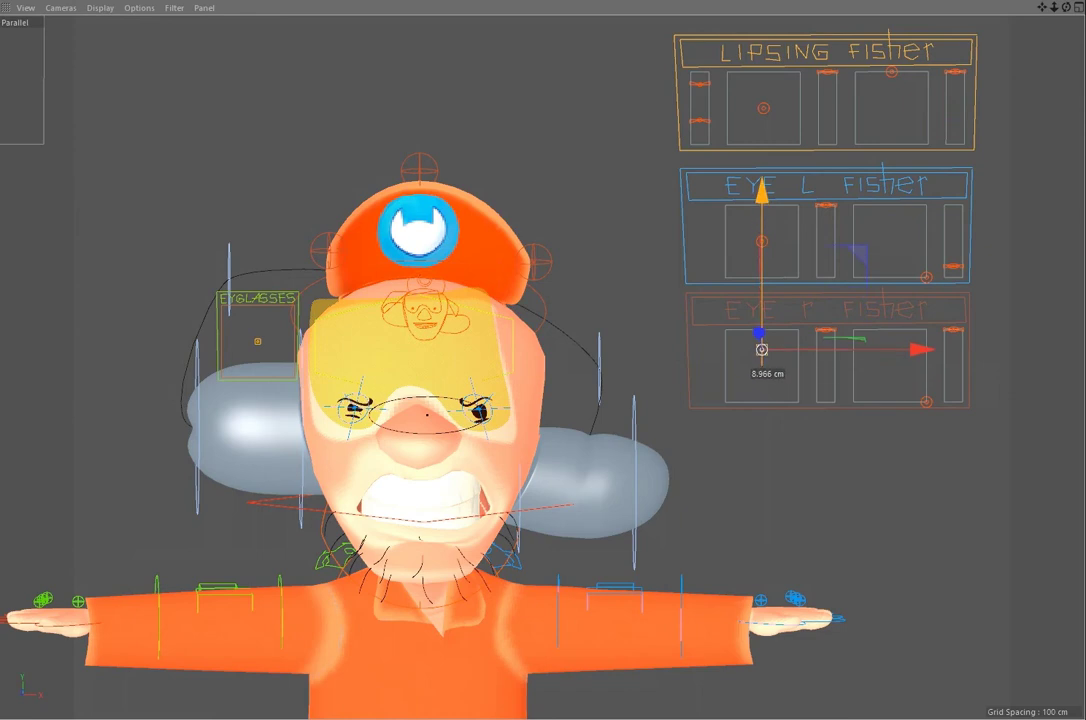
key("shift+r")
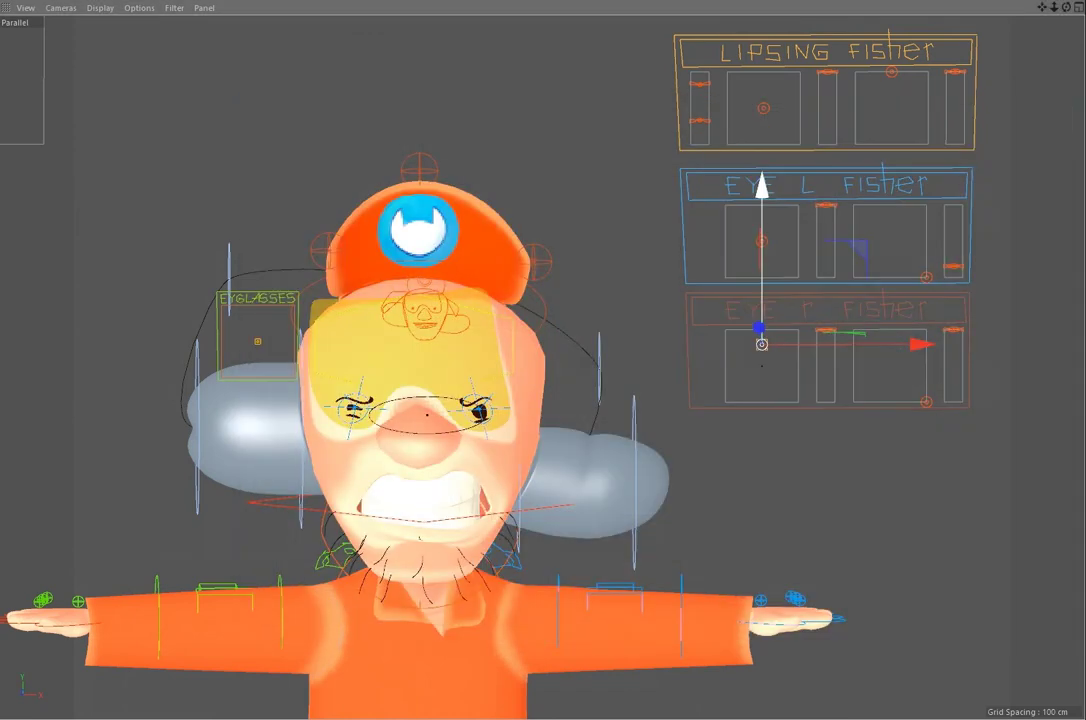